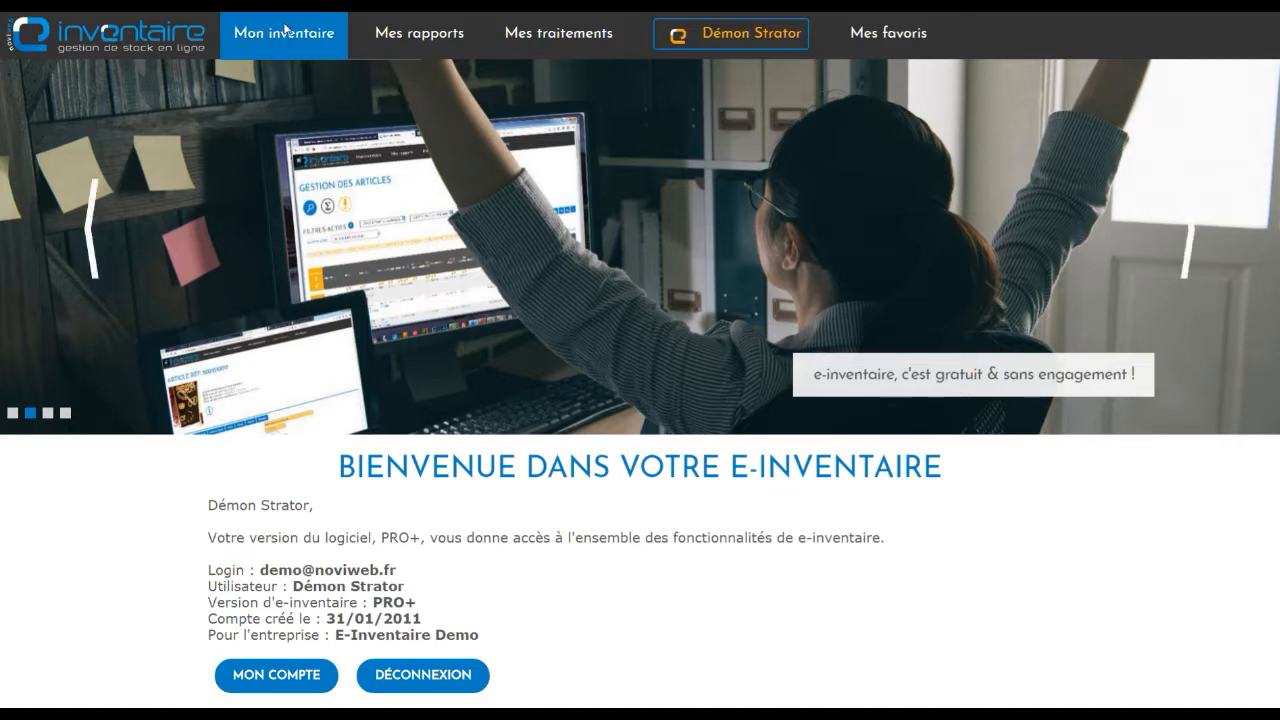
Open the supplier management list and start entering a new supplier
{"action": "mouse_move", "coordinate": [291, 30]}
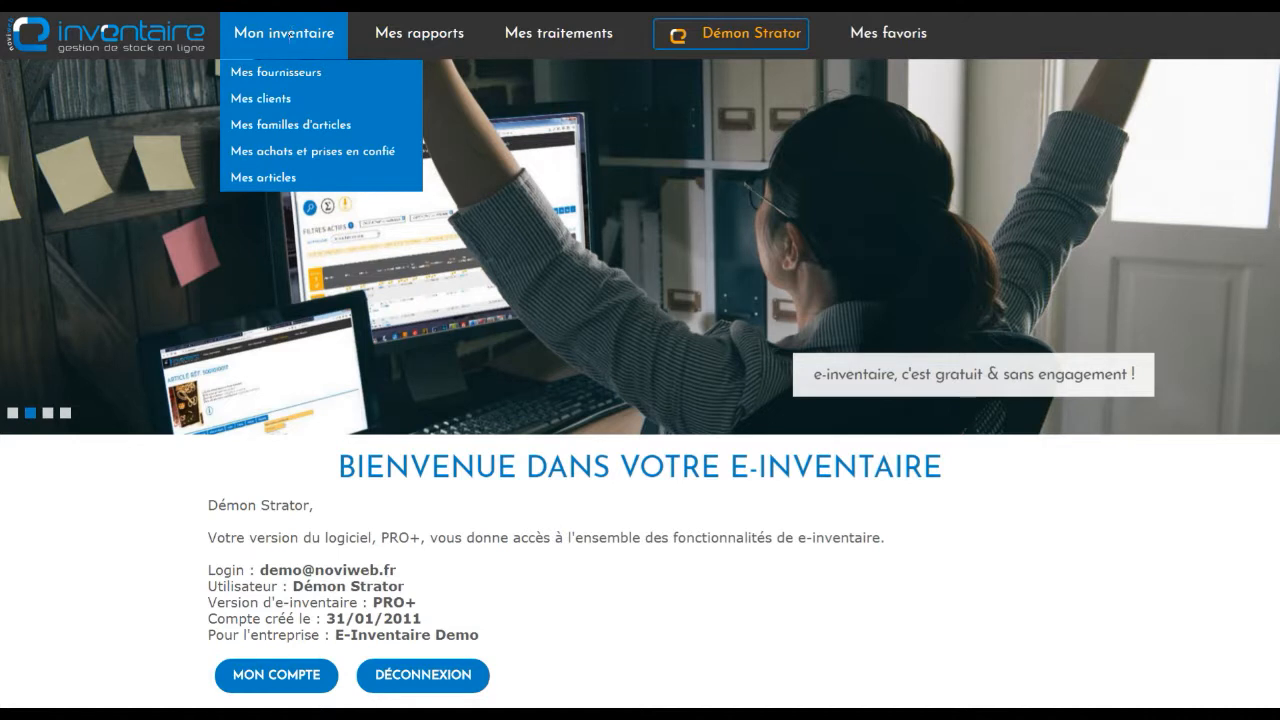
{"action": "left_click", "coordinate": [291, 73]}
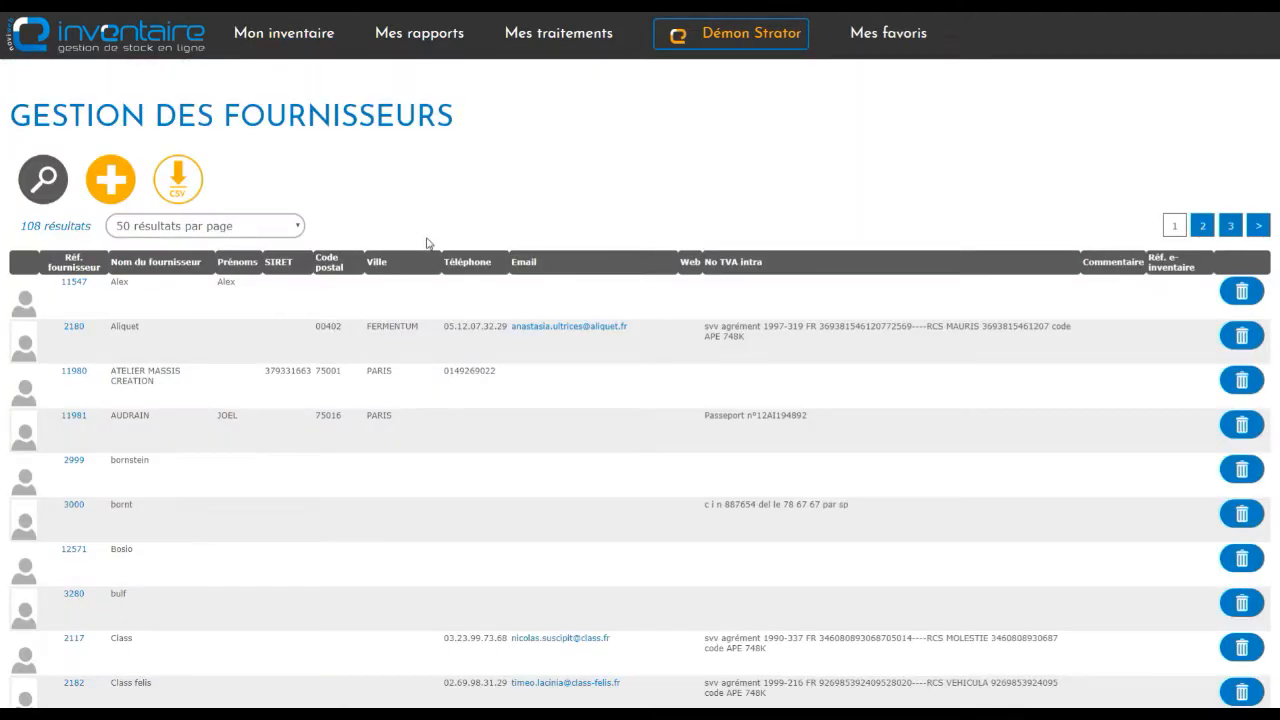
{"action": "left_click", "coordinate": [110, 185]}
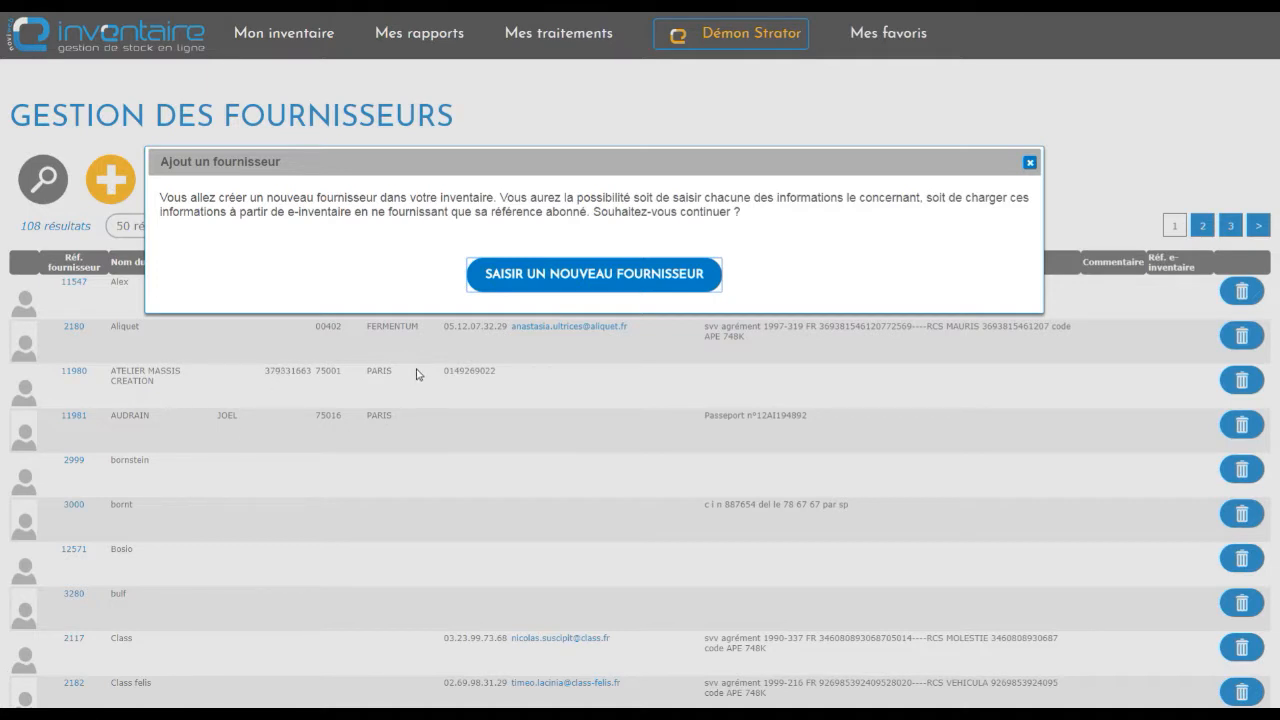
{"action": "left_click", "coordinate": [586, 280]}
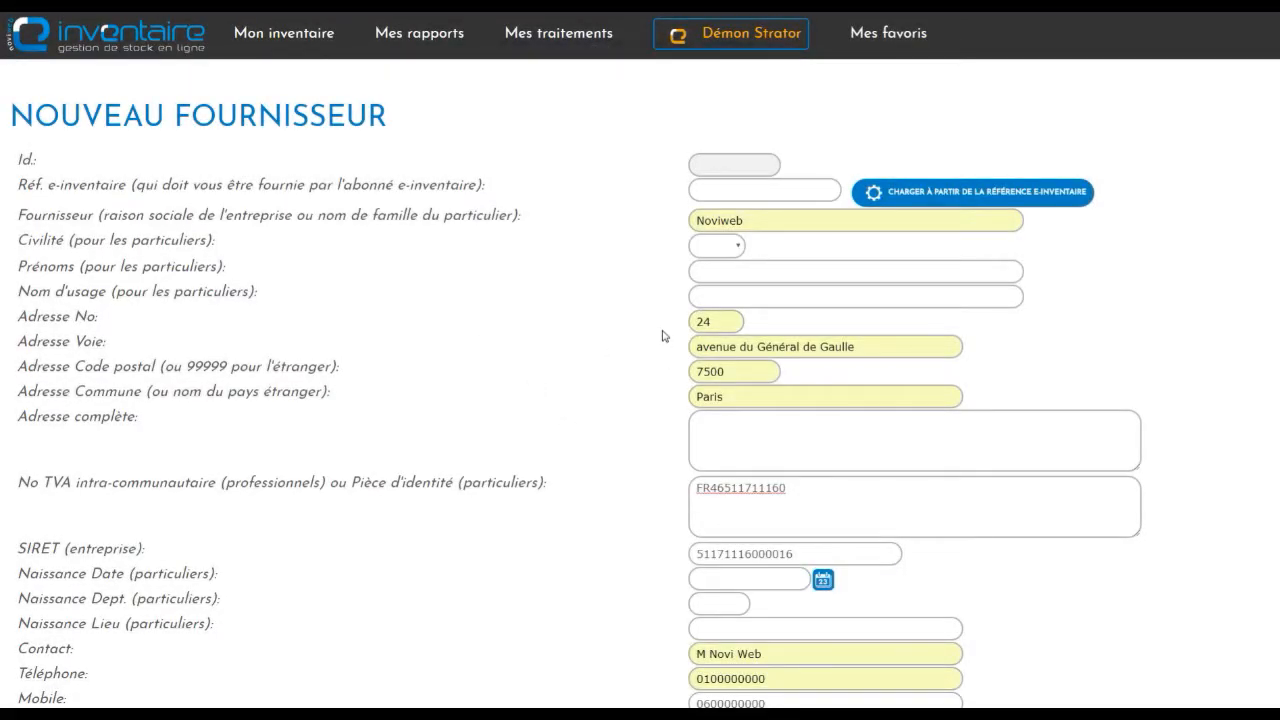
Save the new supplier Noviweb with its address, VAT number, SIRET and contact details
{"action": "scroll", "coordinate": [649, 331], "scroll_direction": "down", "scroll_amount": 5}
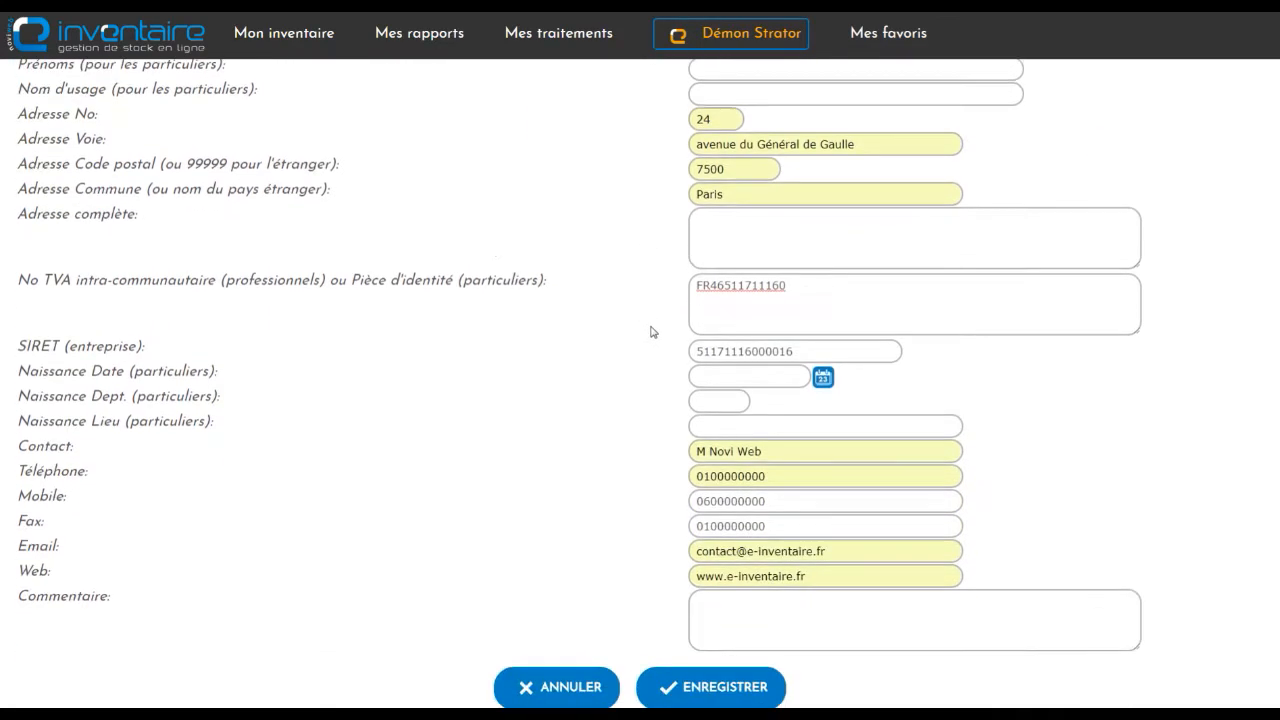
{"action": "scroll", "coordinate": [811, 334], "scroll_direction": "down", "scroll_amount": 1}
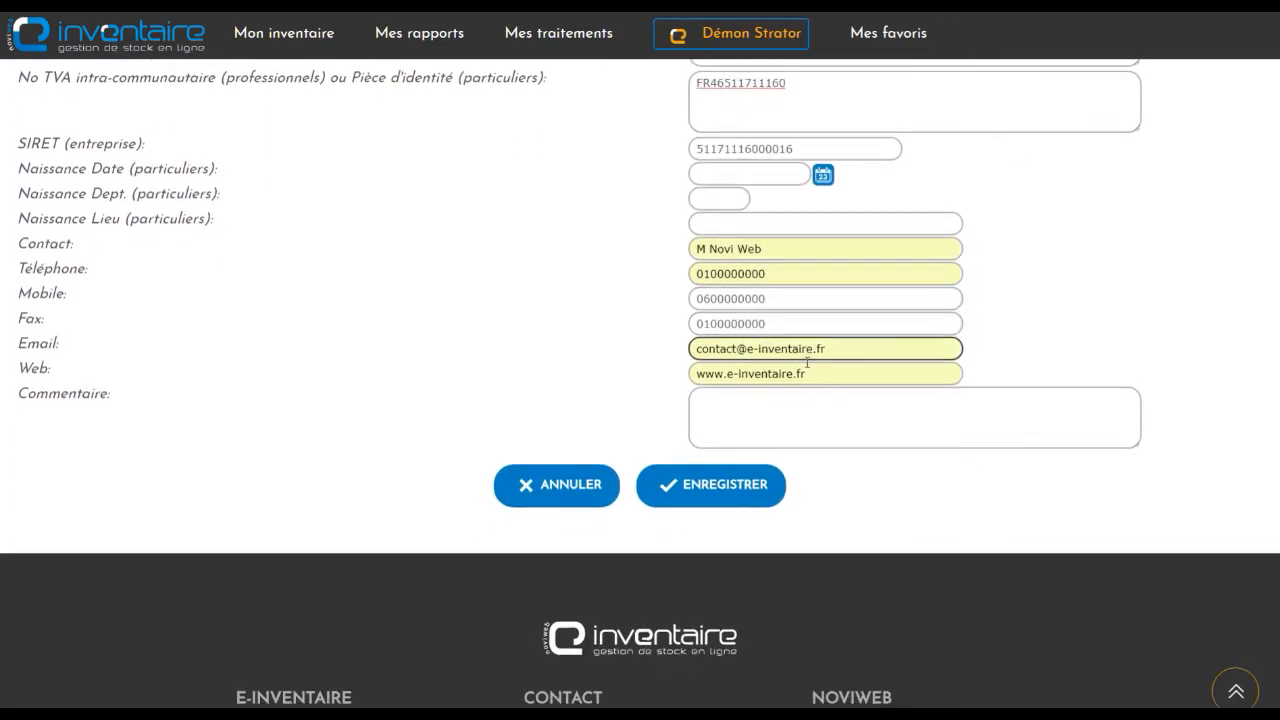
{"action": "left_click", "coordinate": [746, 490]}
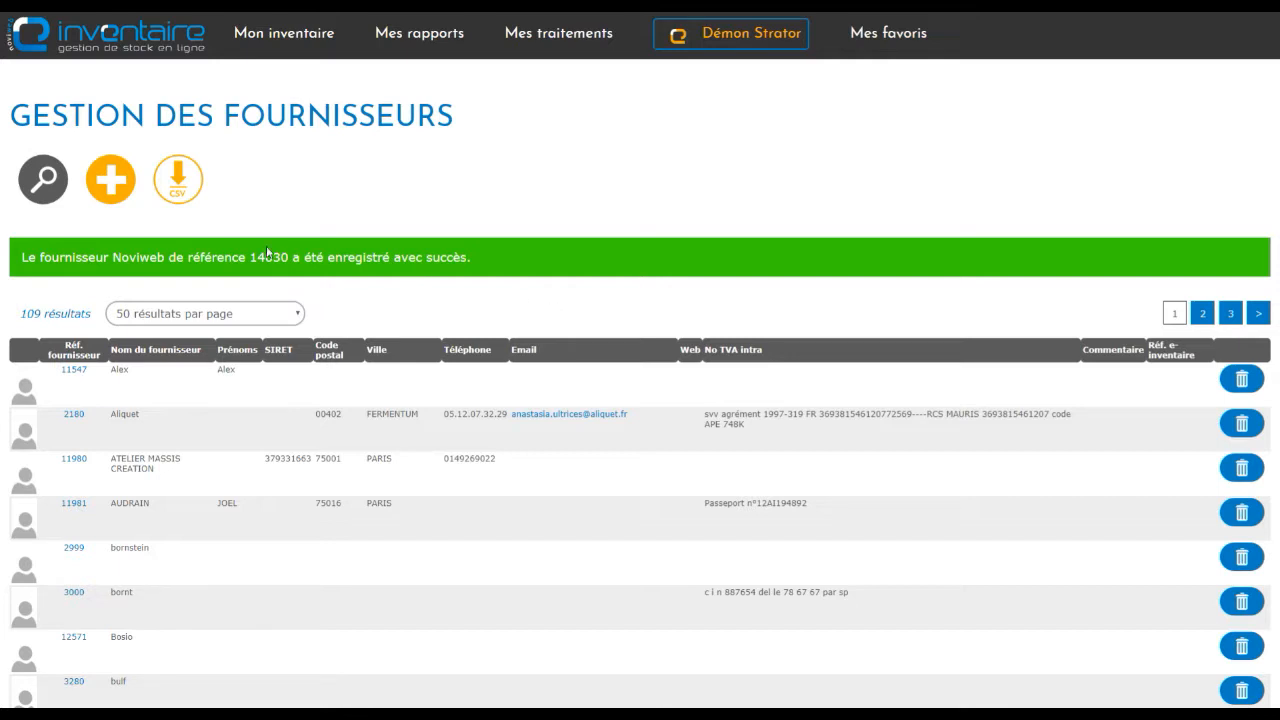
Filter the supplier list to names containing "Noviwe"
{"action": "left_click", "coordinate": [43, 185]}
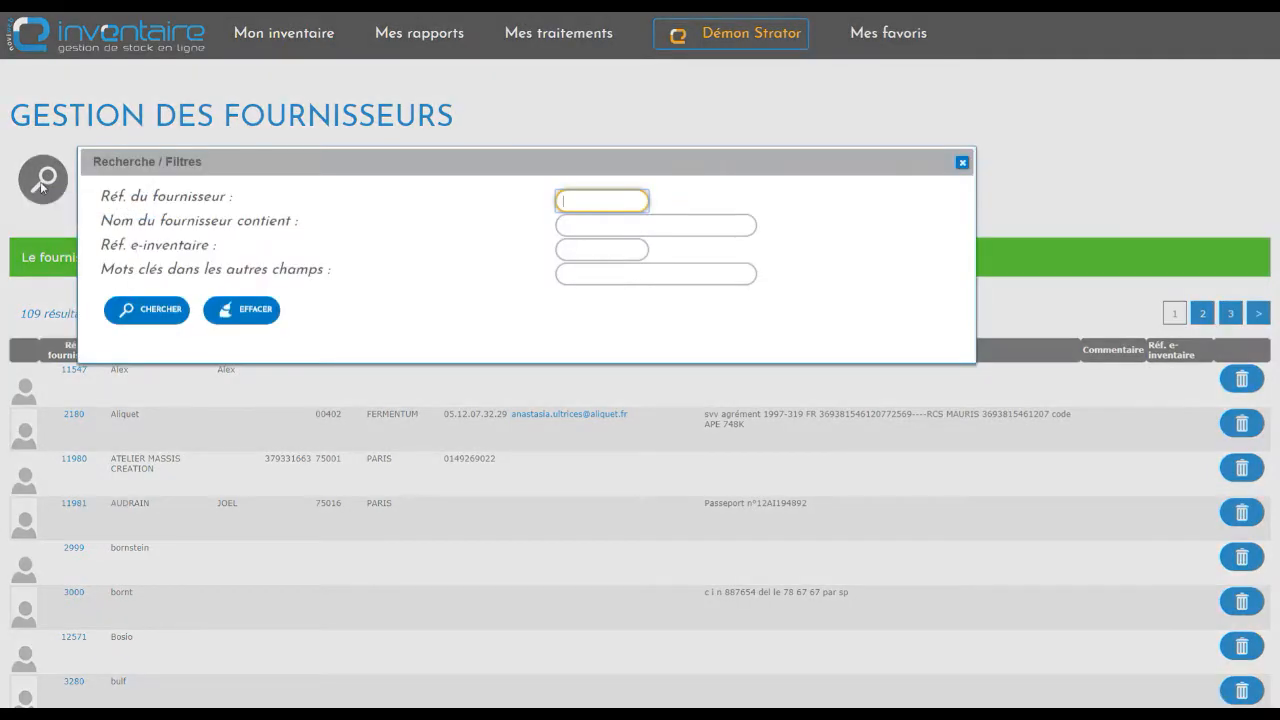
{"action": "left_click", "coordinate": [605, 226]}
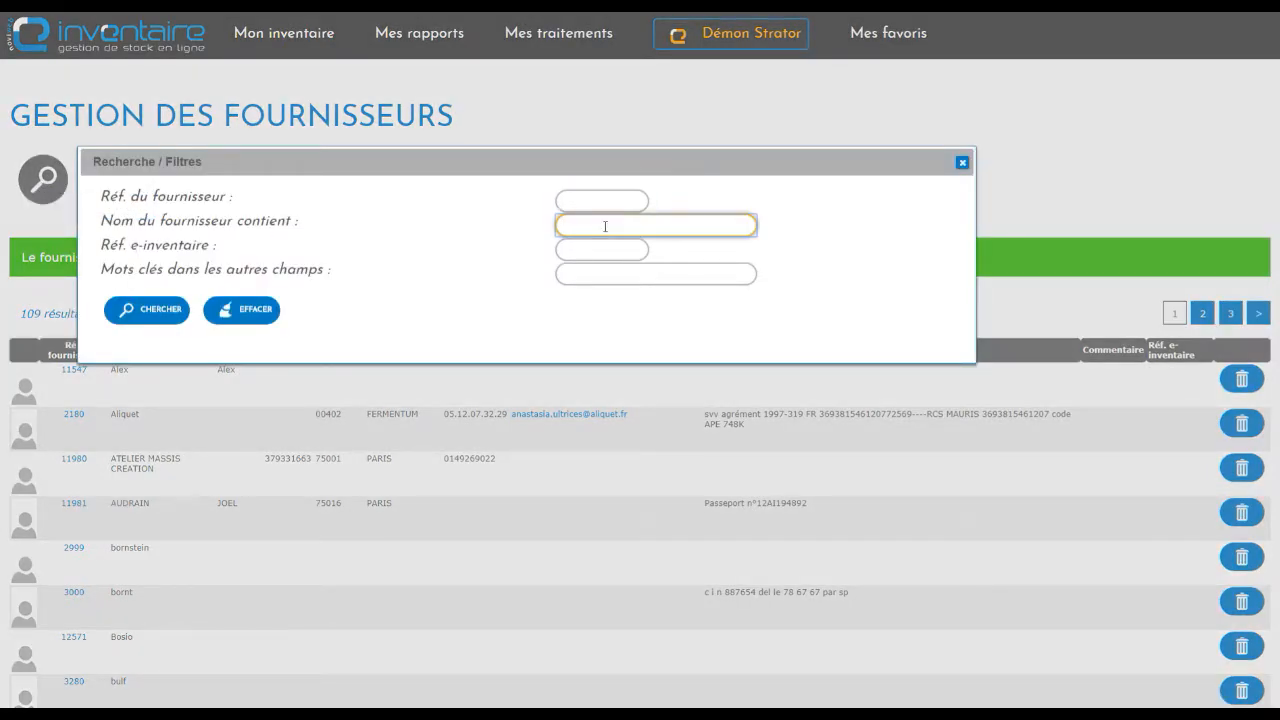
{"action": "type", "text": "Noviwe"}
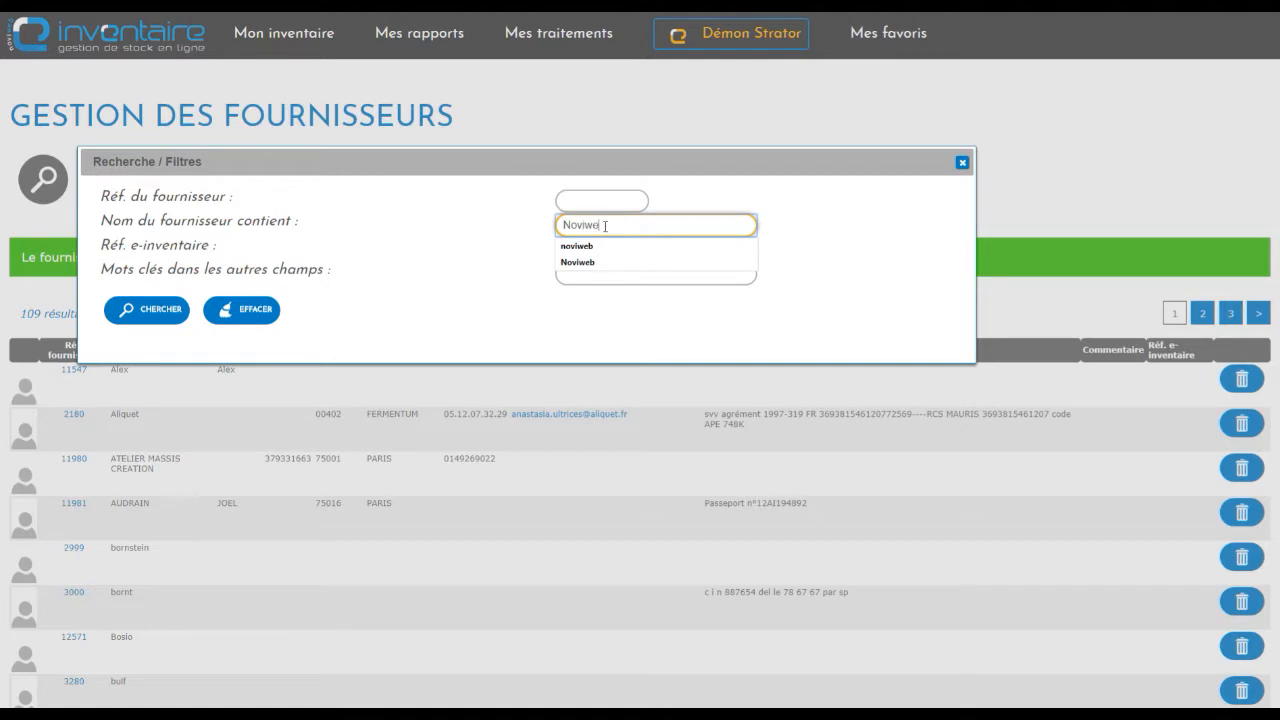
{"action": "left_click", "coordinate": [160, 316]}
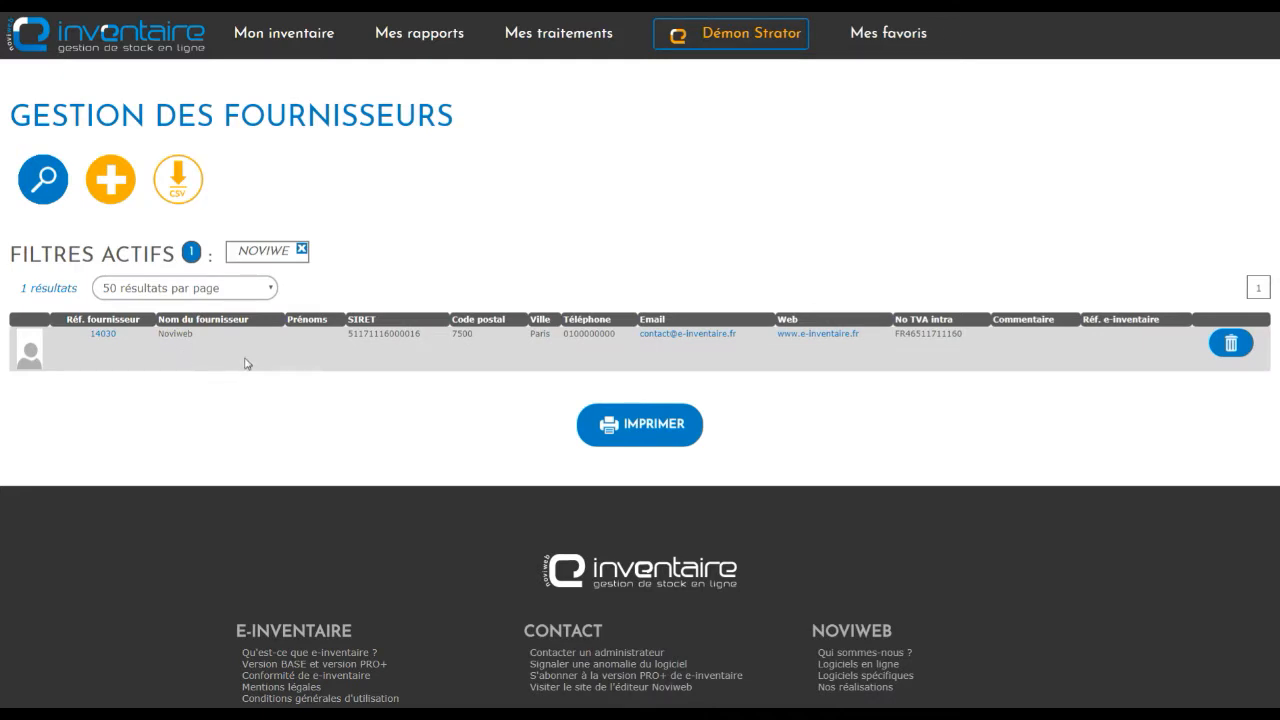
Open the Noviweb supplier record and complete the misspelled street name in its address with the missing final "e"
{"action": "left_click", "coordinate": [104, 336]}
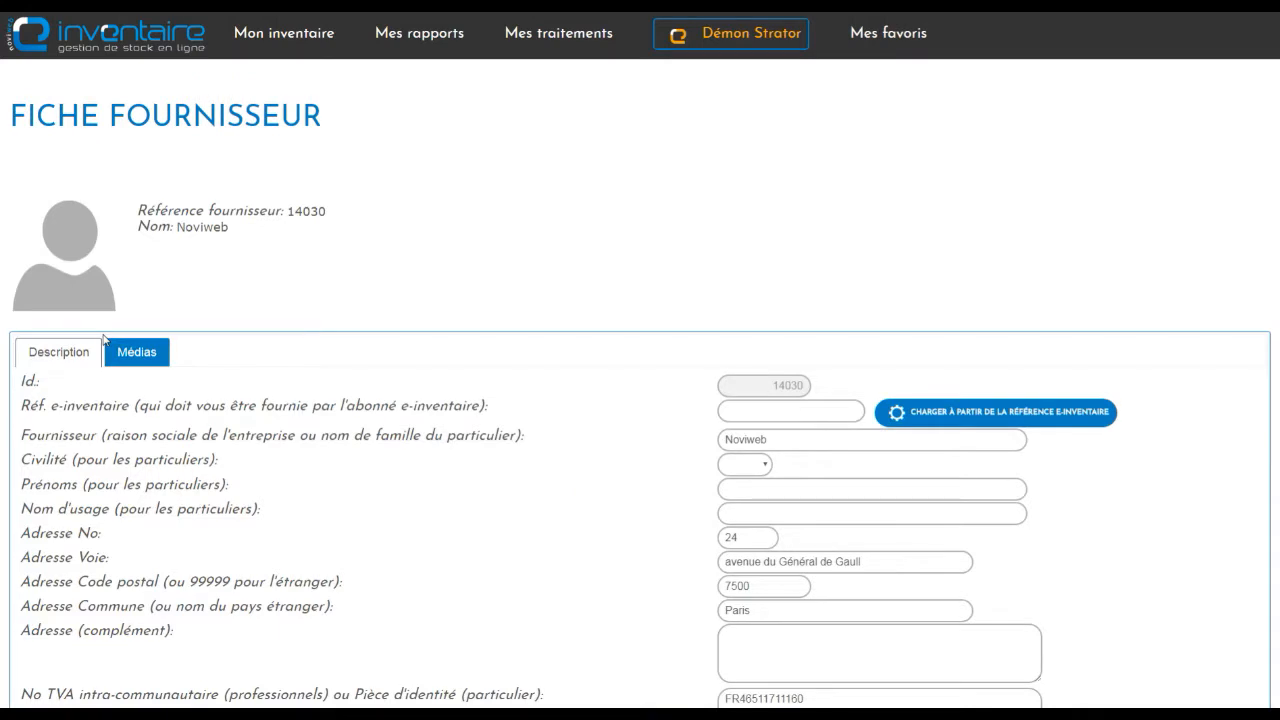
{"action": "scroll", "coordinate": [560, 394], "scroll_direction": "down", "scroll_amount": 2}
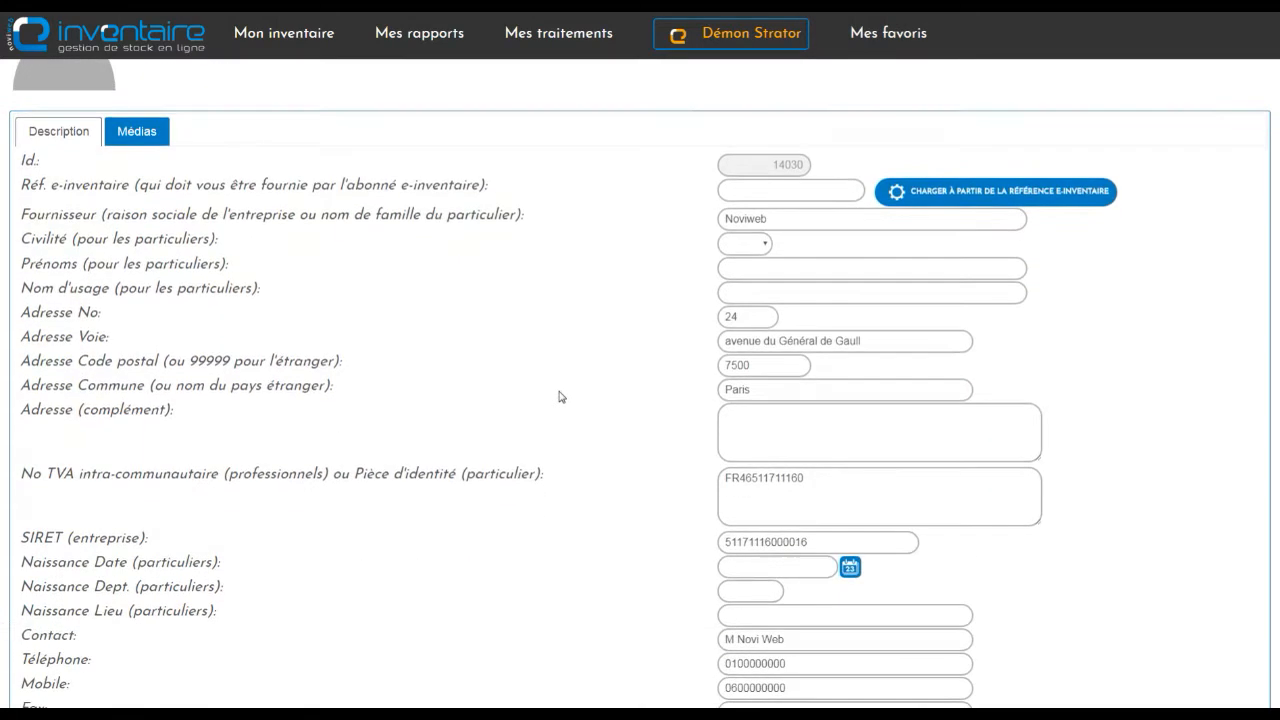
{"action": "scroll", "coordinate": [560, 396], "scroll_direction": "down", "scroll_amount": 3}
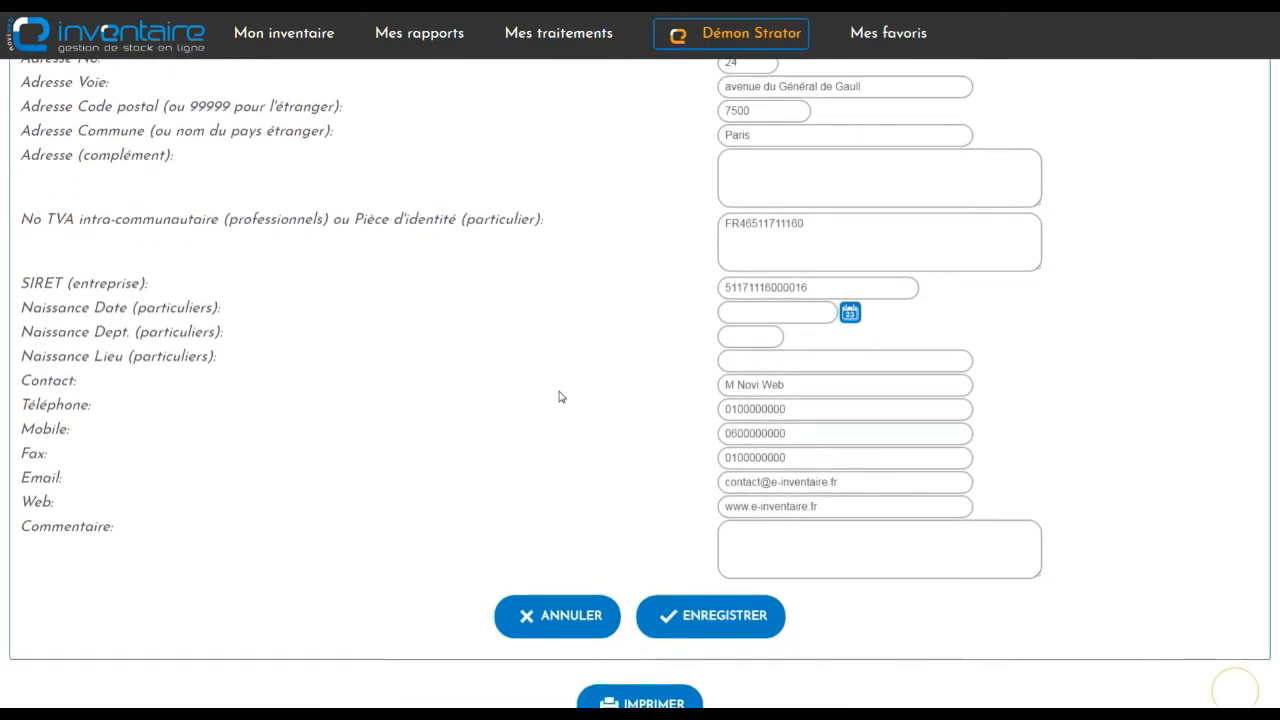
{"action": "left_click", "coordinate": [903, 89]}
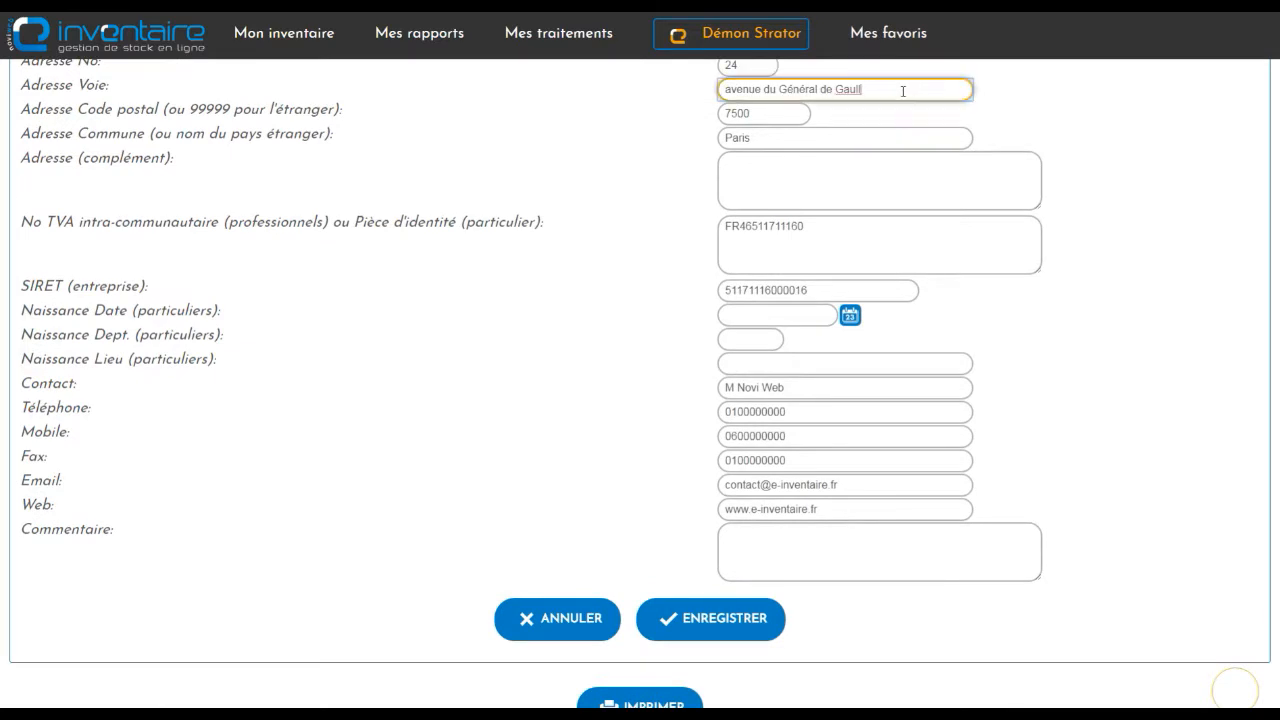
{"action": "type", "text": "e"}
{"action": "left_click", "coordinate": [1060, 138]}
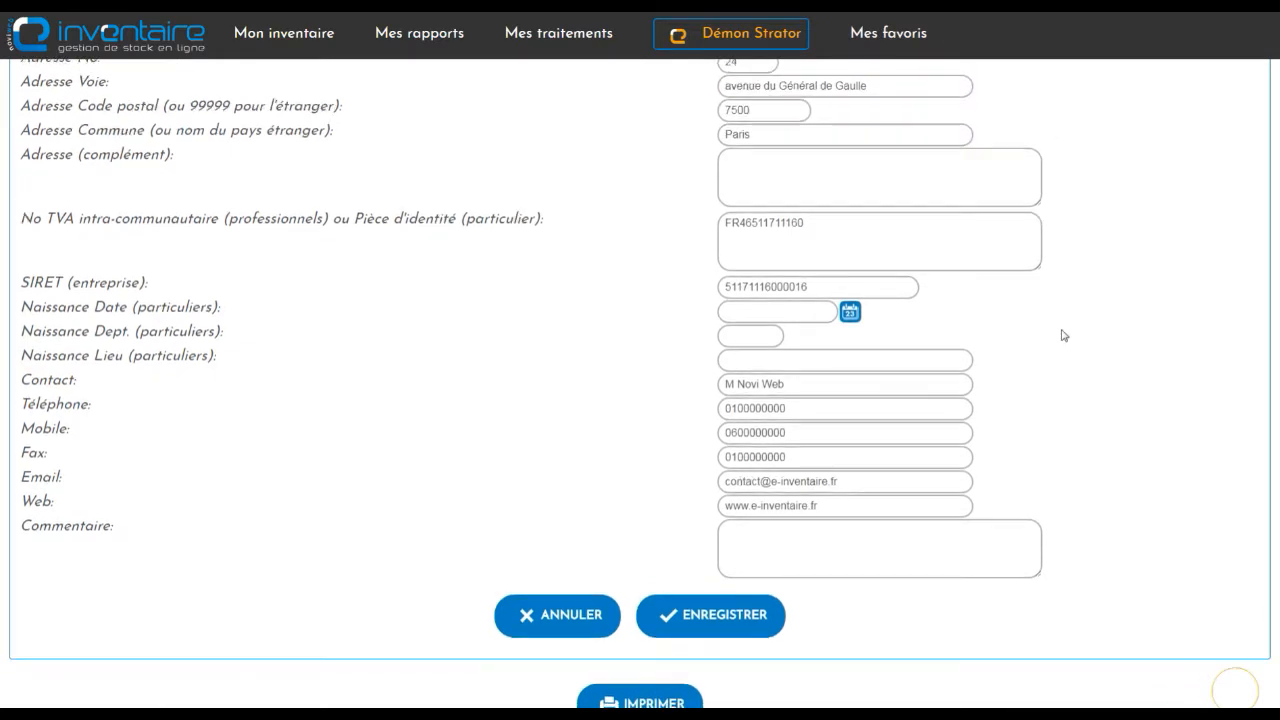
Add the comment "rencontré sur le salon Tartampion 2018" to the Noviweb supplier record and save it
{"action": "scroll", "coordinate": [1064, 336], "scroll_direction": "down", "scroll_amount": 3}
{"action": "left_click", "coordinate": [810, 418]}
{"action": "type", "text": "rencontré sur le salon Tartampion 2018"}
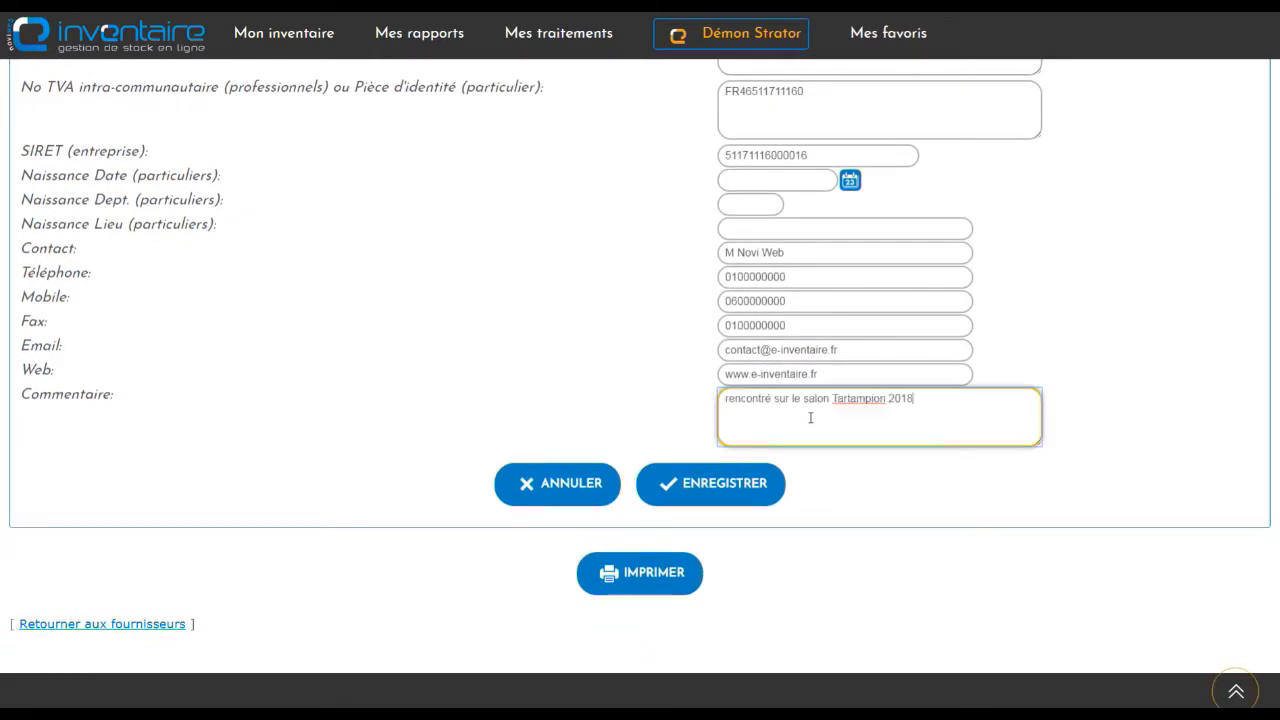
{"action": "left_click", "coordinate": [713, 490]}
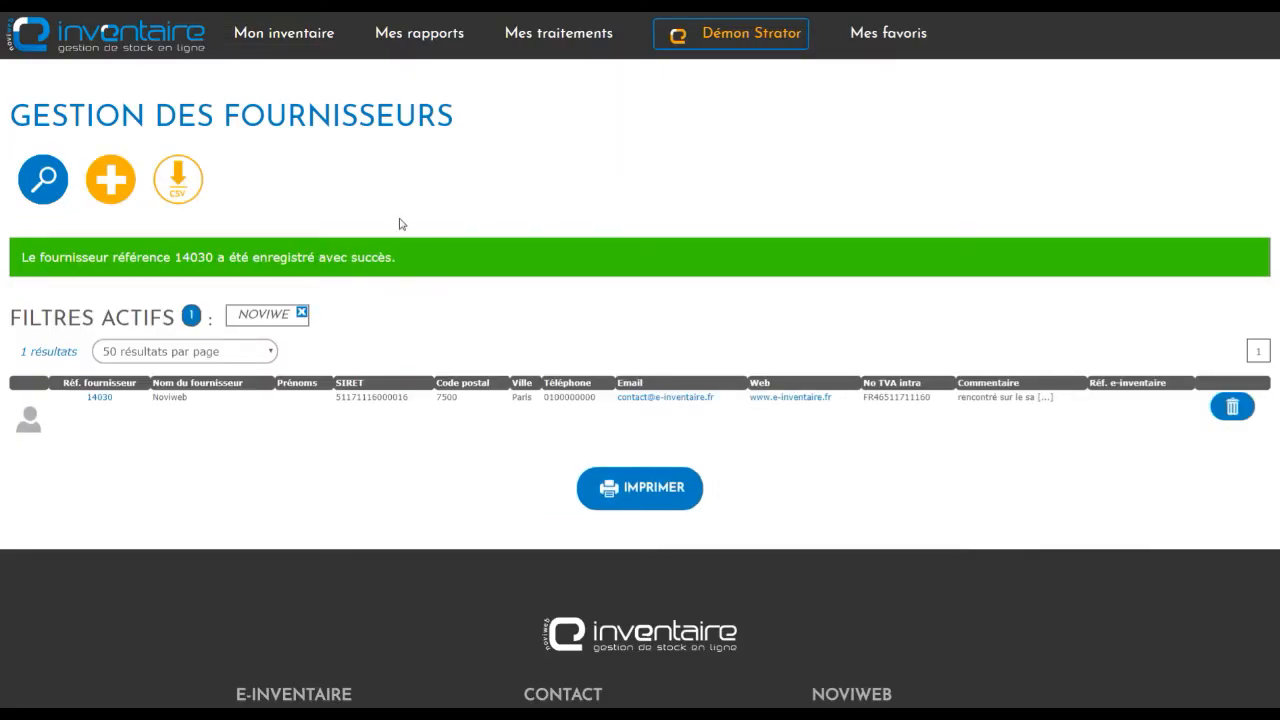
Open the purchases and consignments list and start a new lot entry
{"action": "mouse_move", "coordinate": [338, 20]}
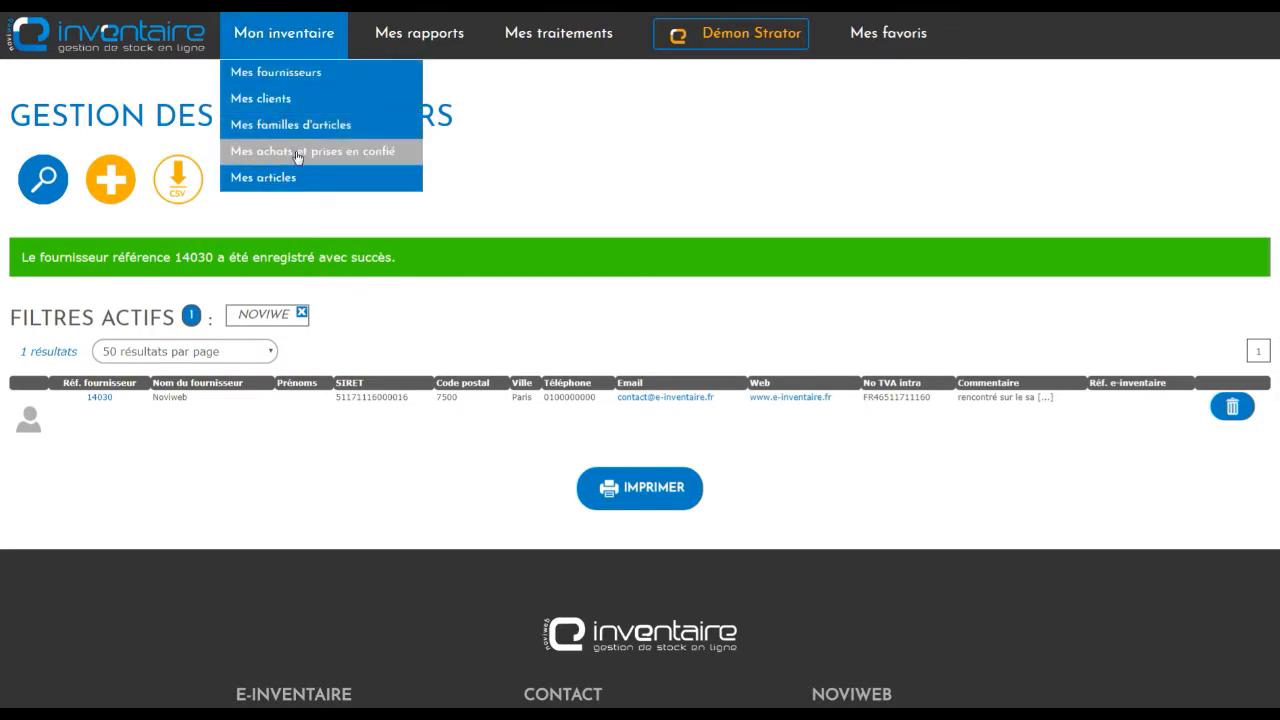
{"action": "left_click", "coordinate": [293, 153]}
{"action": "left_click", "coordinate": [178, 179]}
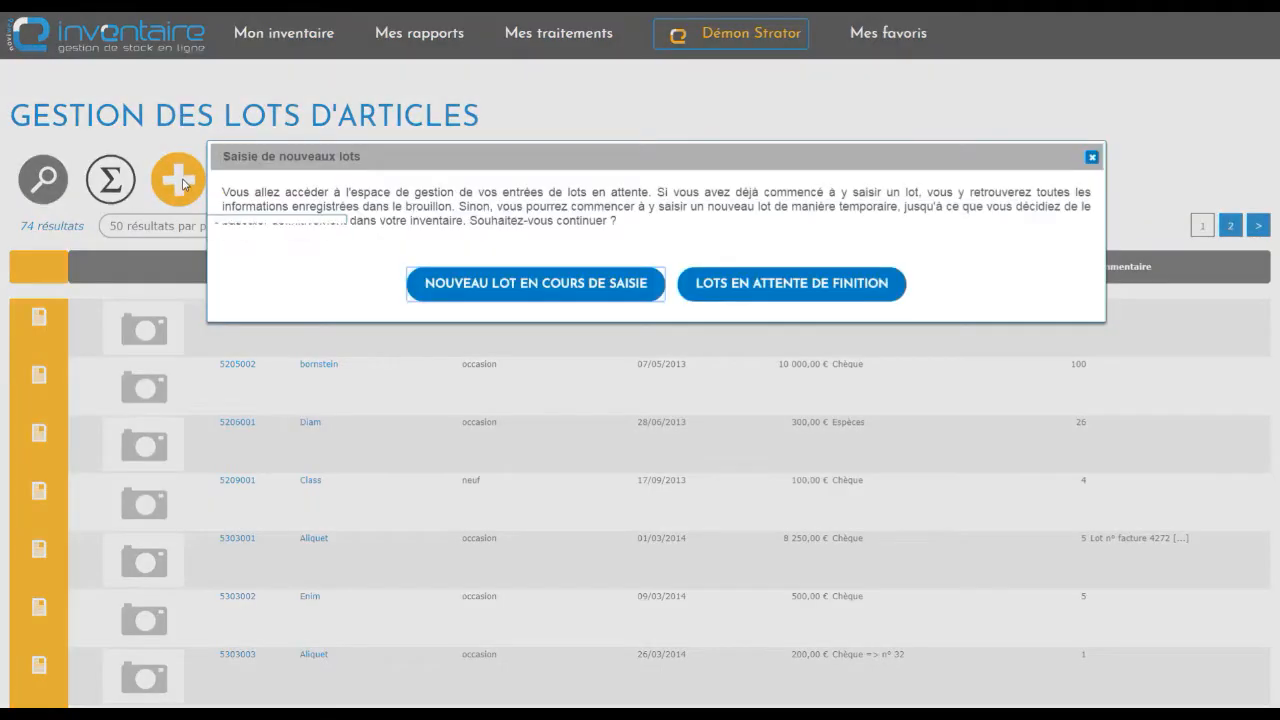
{"action": "left_click", "coordinate": [521, 289]}
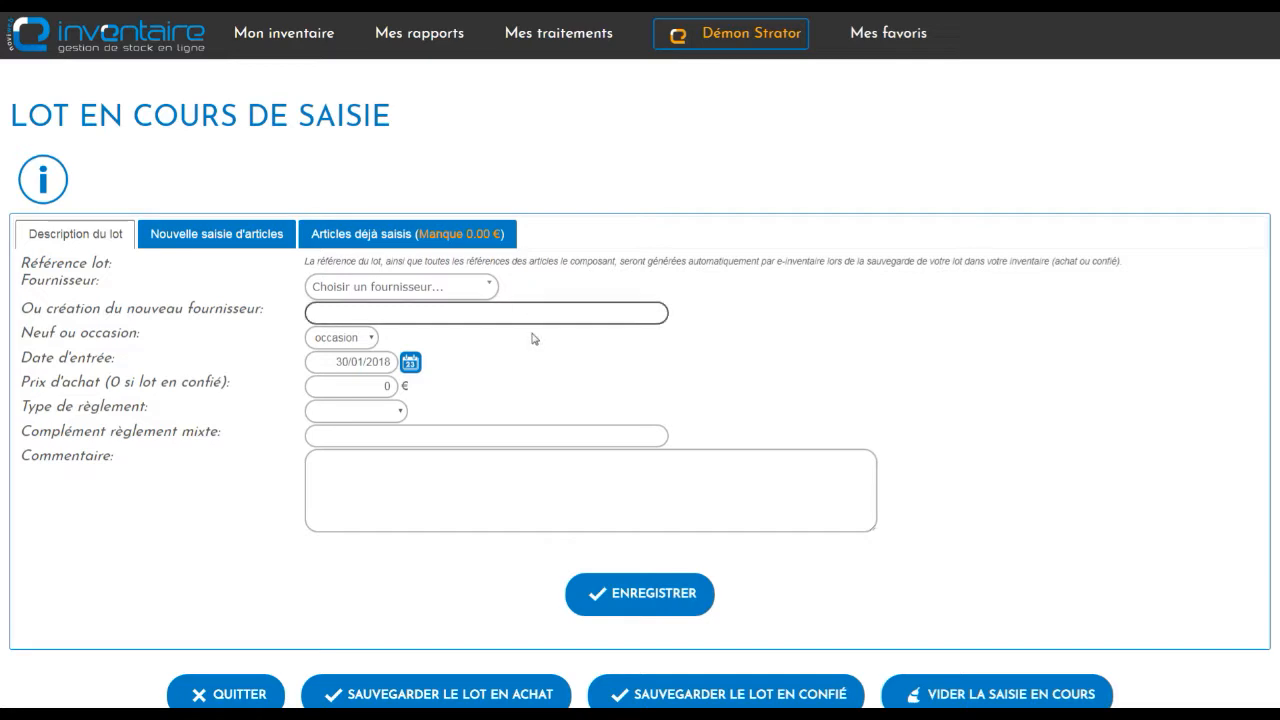
Search the lot's existing suppliers for "noviw" and close the list without choosing one
{"action": "left_click", "coordinate": [376, 290]}
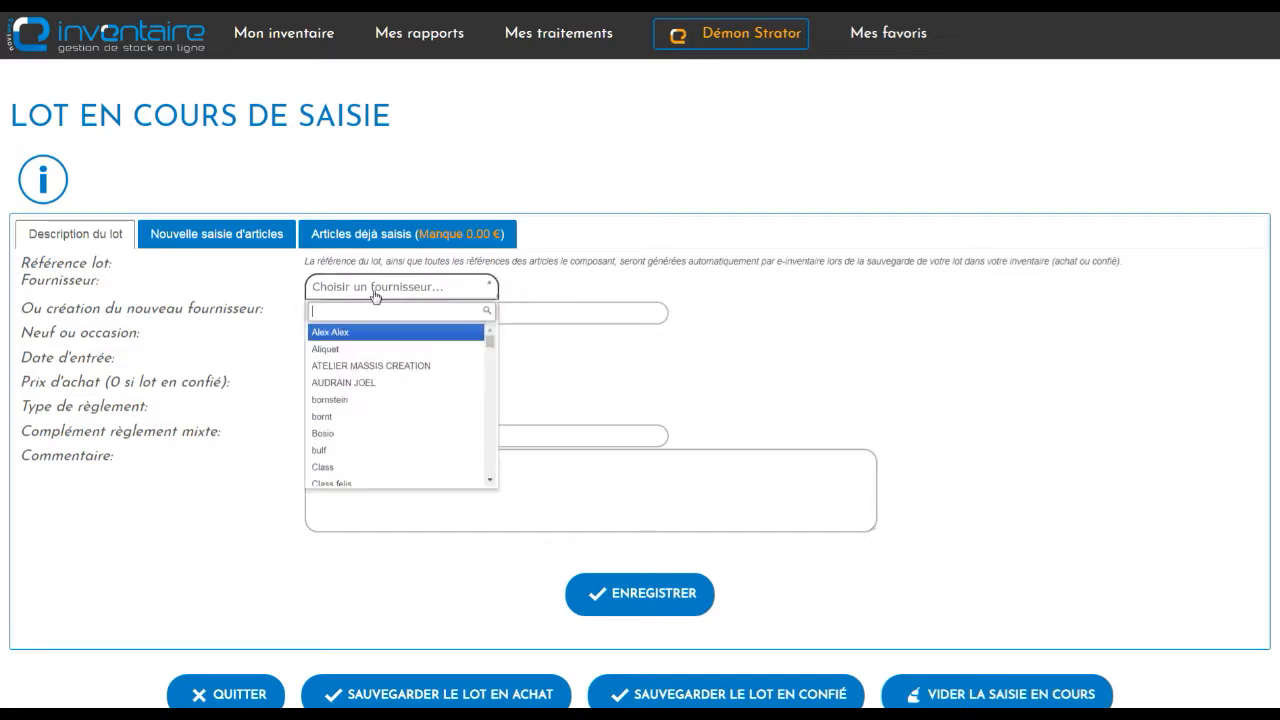
{"action": "type", "text": "noviw"}
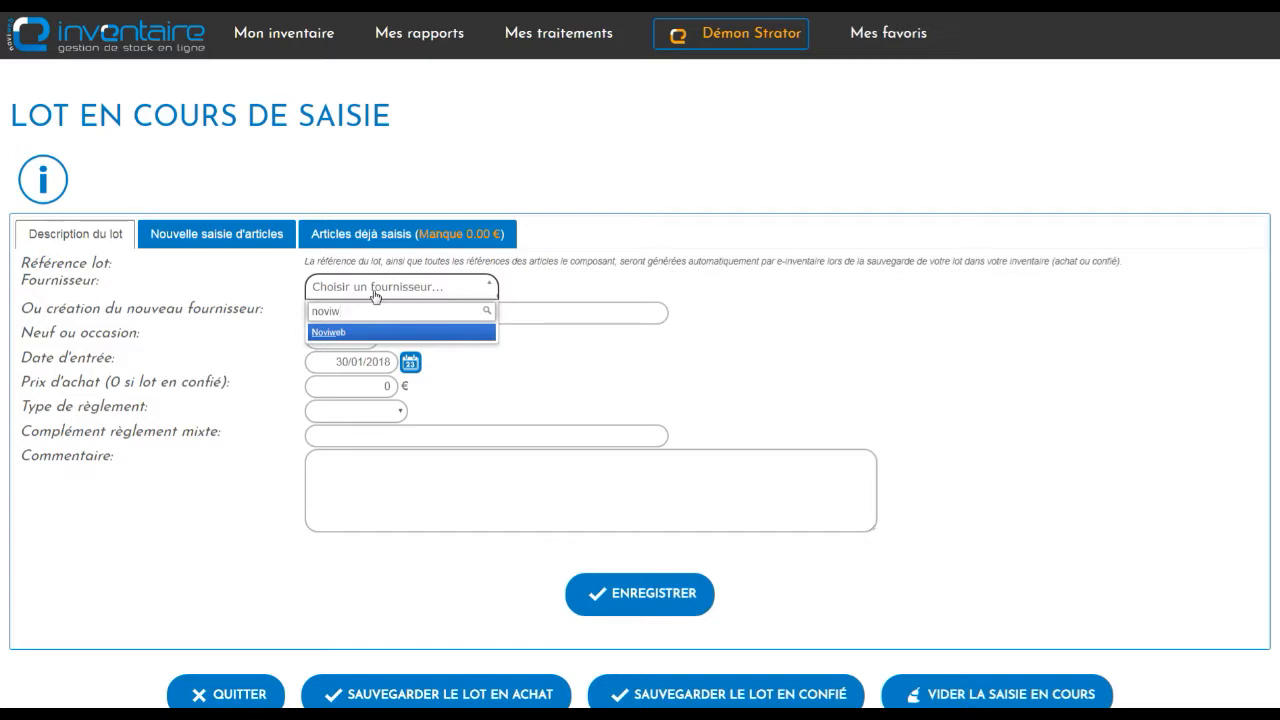
{"action": "left_click", "coordinate": [594, 289]}
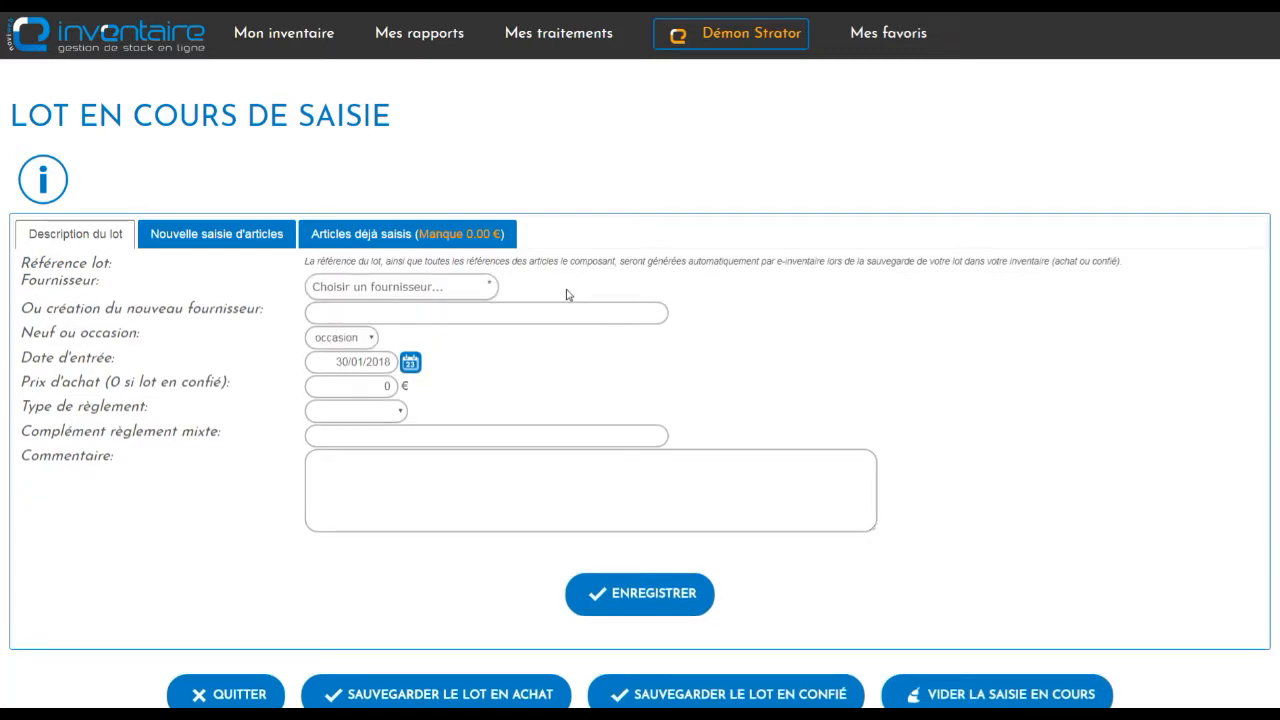
{"action": "left_click", "coordinate": [555, 310]}
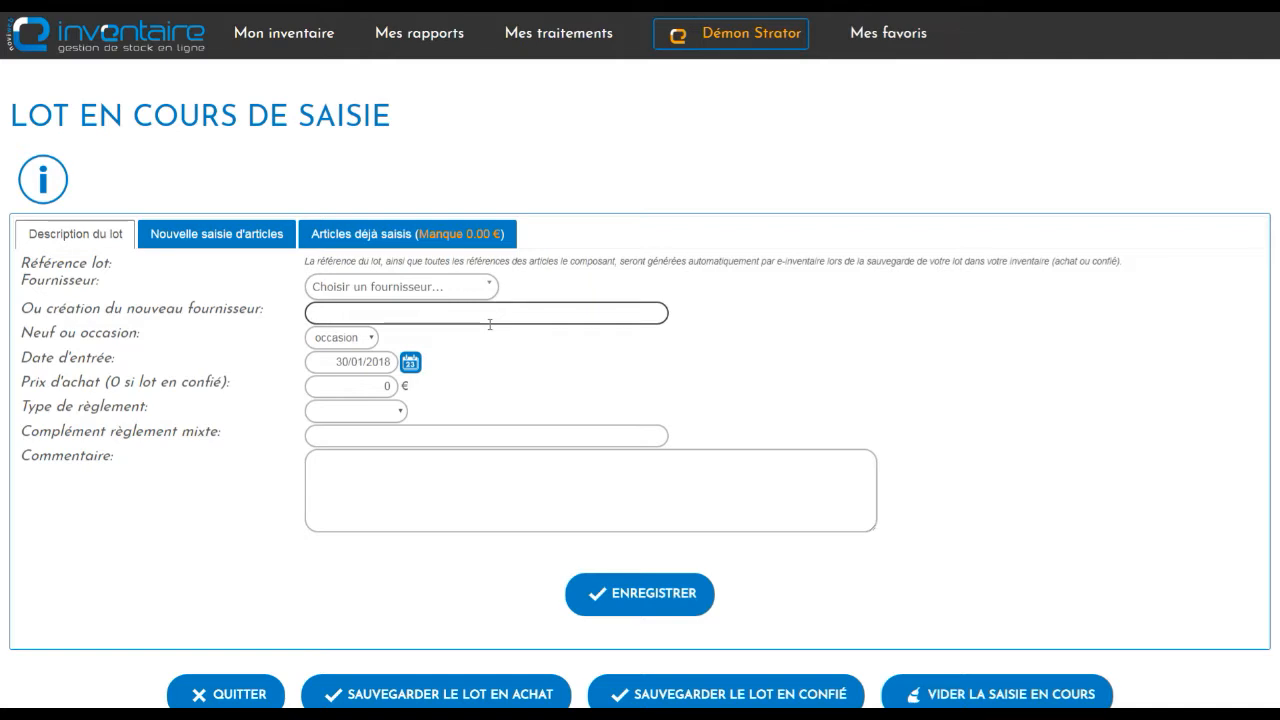
{"action": "left_click", "coordinate": [417, 333]}
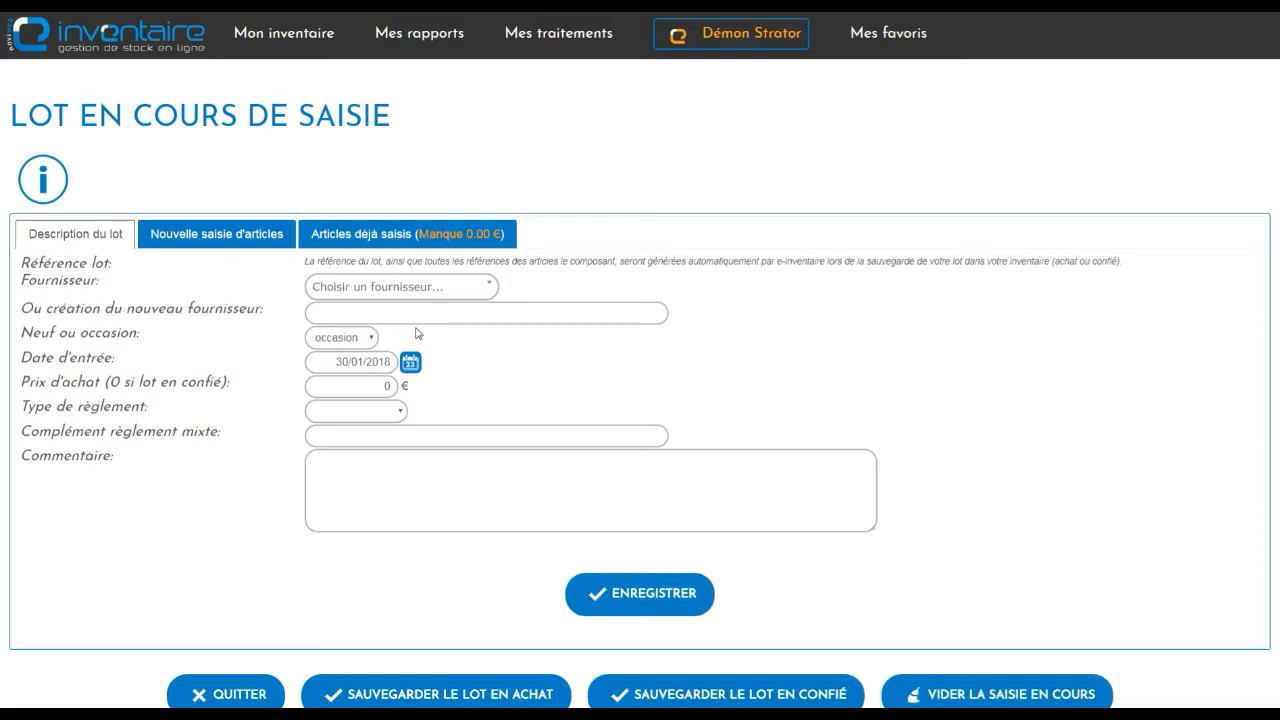
Enter "nouveau fournisseur toto" as the new supplier to create with this lot
{"action": "left_click", "coordinate": [354, 311]}
{"action": "type", "text": "no"}
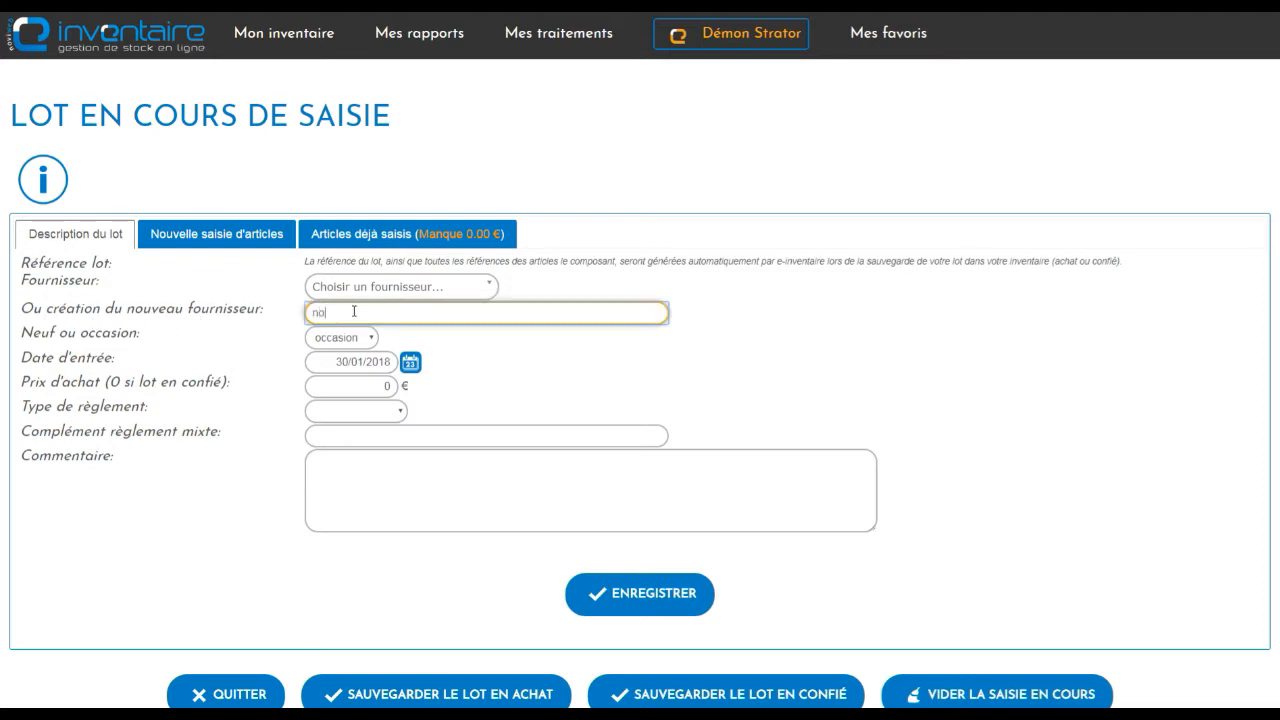
{"action": "type", "text": "uveau fournisseur toto"}
{"action": "left_click", "coordinate": [152, 48]}
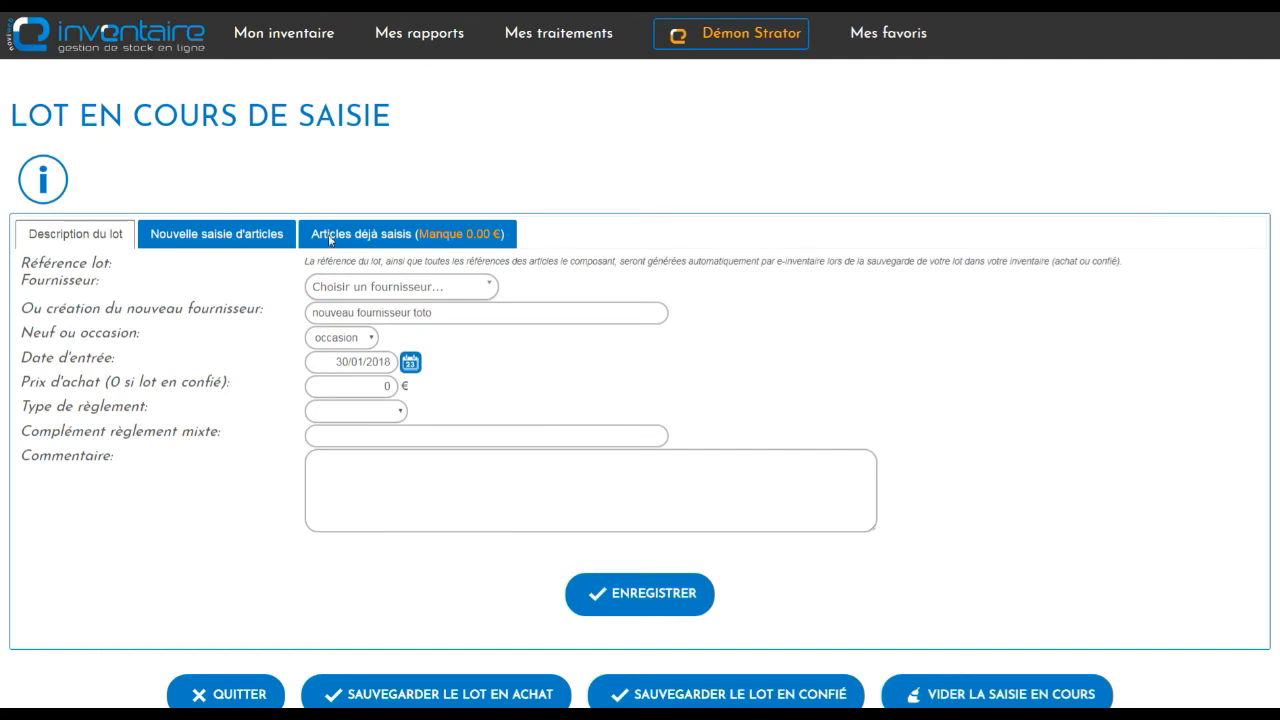